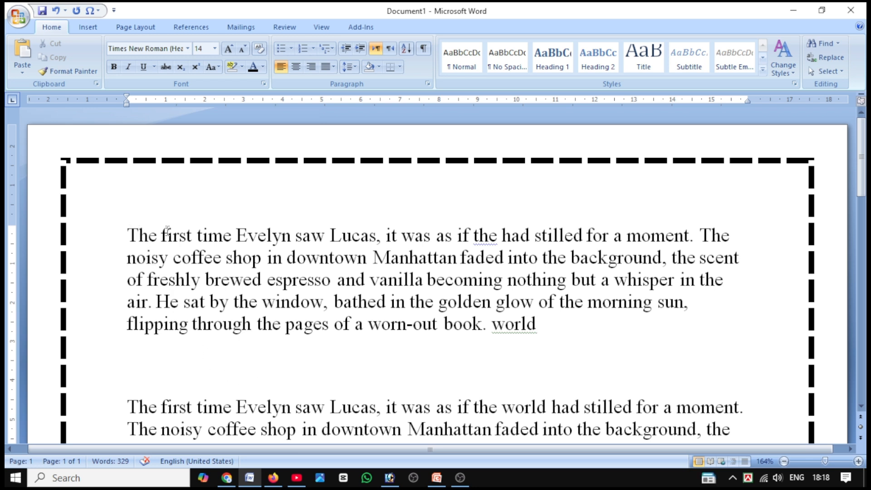
Split the first paragraph after its first line so that "noisy coffee shop" starts a new paragraph.
{"action": "left_click", "coordinate": [740, 236]}
{"action": "key", "text": "Return"}
{"action": "left_click_drag", "start_coordinate": [761, 236], "coordinate": [132, 235]}
{"action": "left_click", "coordinate": [182, 400]}
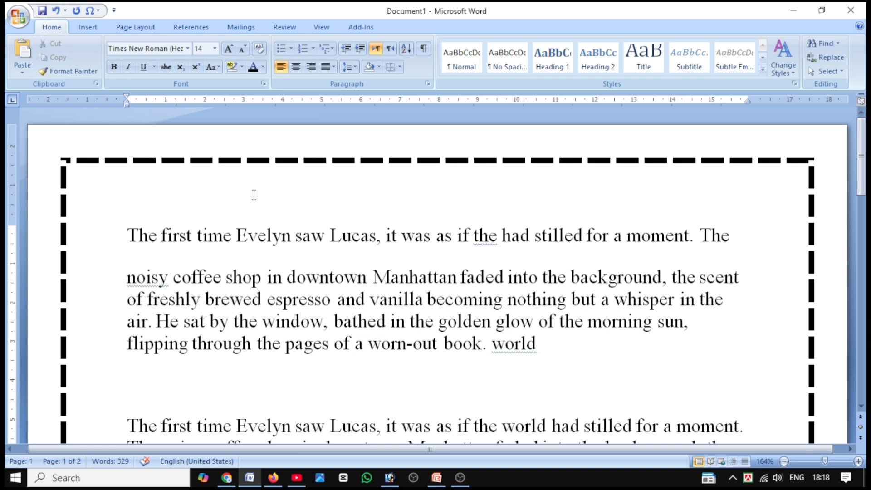
Cut the separated opening line, "The first time...", and paste it on a new blank line below the "noisy coffee shop" paragraph.
{"action": "left_click_drag", "start_coordinate": [130, 231], "coordinate": [723, 236]}
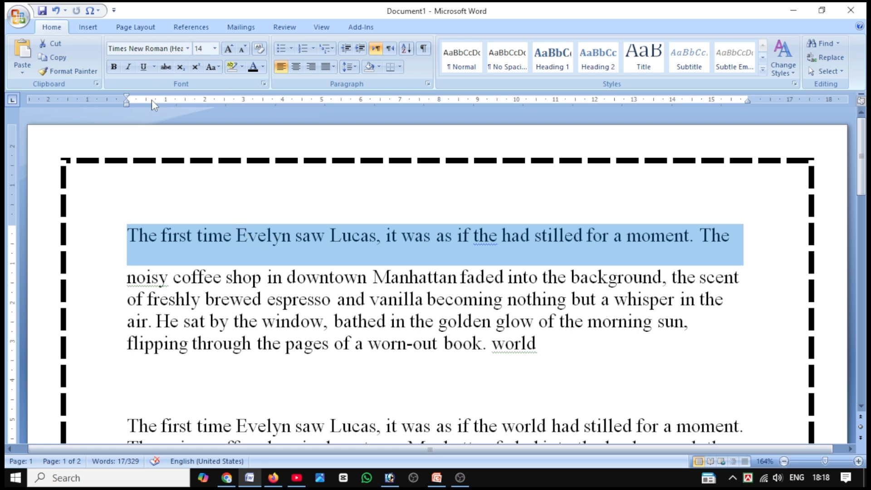
{"action": "left_click", "coordinate": [57, 47]}
{"action": "left_click", "coordinate": [141, 352]}
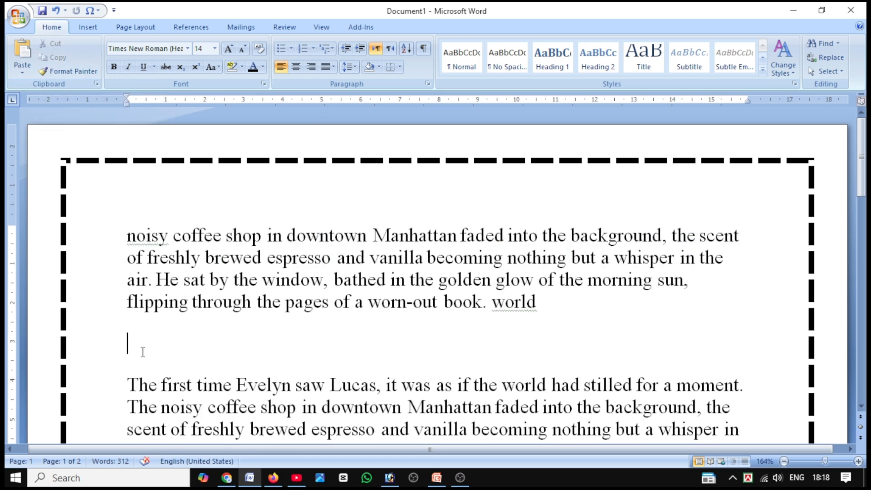
{"action": "key", "text": "Return"}
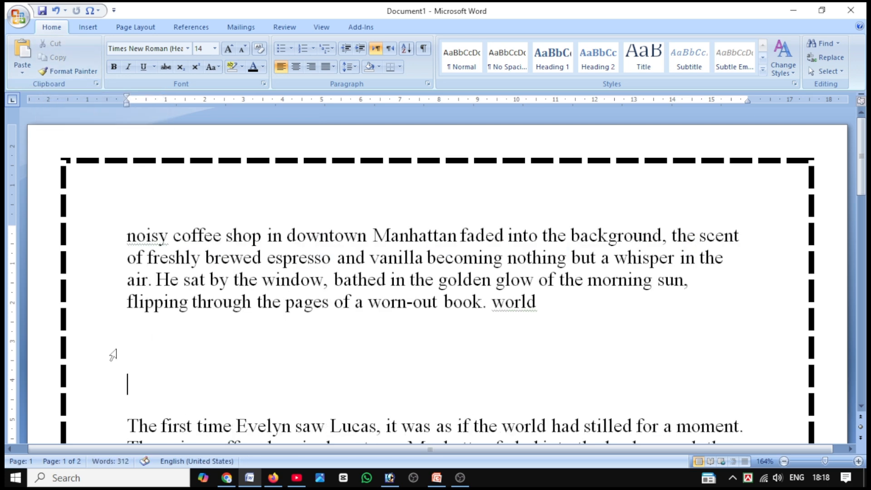
{"action": "right_click", "coordinate": [145, 379]}
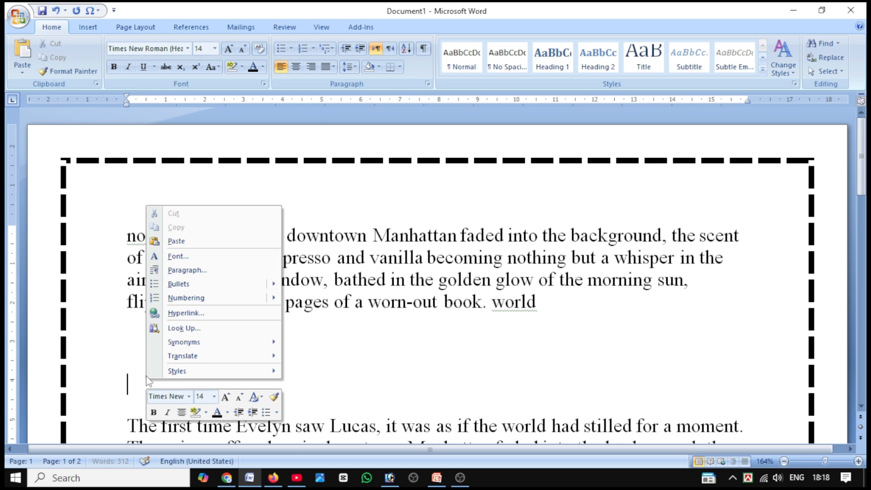
{"action": "left_click", "coordinate": [177, 242]}
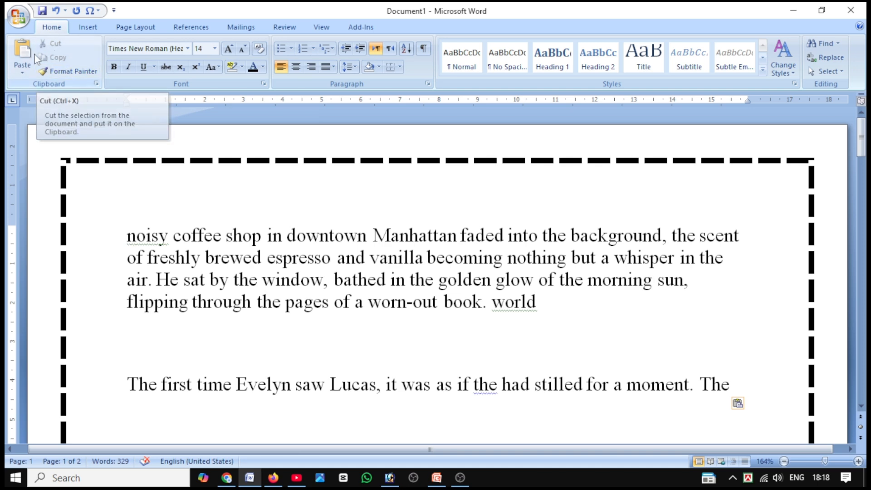
{"action": "key", "text": "ctrl+v"}
{"action": "scroll", "coordinate": [151, 398], "scroll_direction": "down", "scroll_amount": 2}
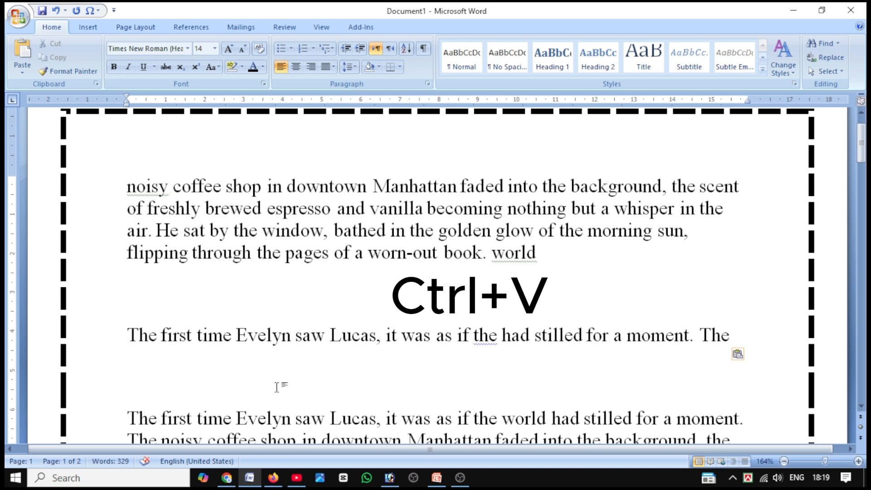
{"action": "scroll", "coordinate": [277, 386], "scroll_direction": "up", "scroll_amount": 2}
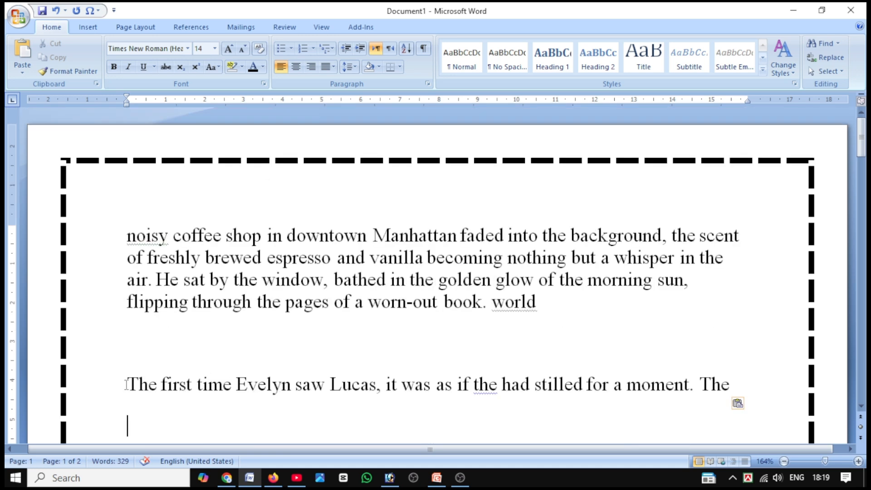
Copy the moved "The first time..." line and paste a duplicate on the blank line directly beneath it.
{"action": "left_click_drag", "start_coordinate": [127, 384], "coordinate": [593, 385]}
{"action": "left_click_drag", "start_coordinate": [127, 384], "coordinate": [725, 384]}
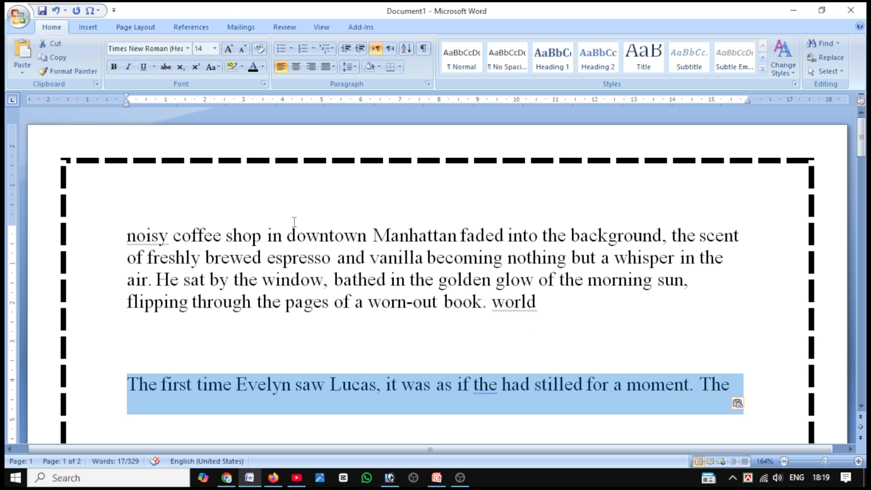
{"action": "scroll", "coordinate": [292, 222], "scroll_direction": "down", "scroll_amount": 1}
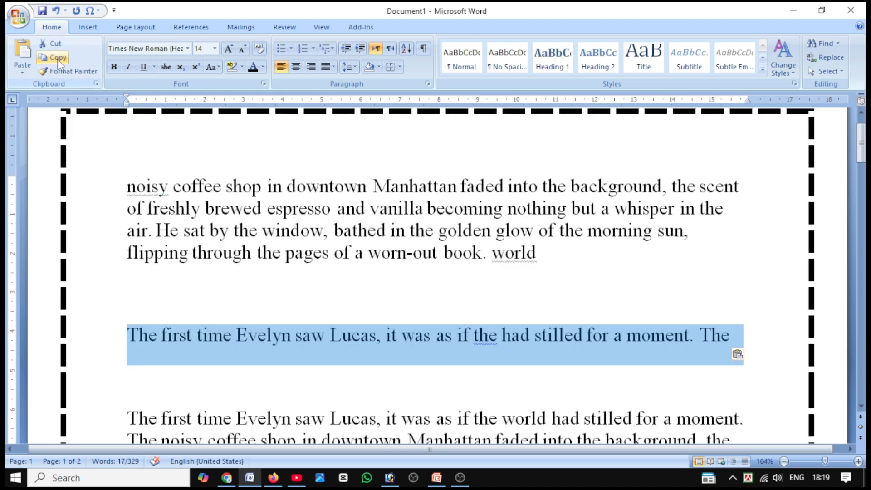
{"action": "key", "text": "ctrl+c"}
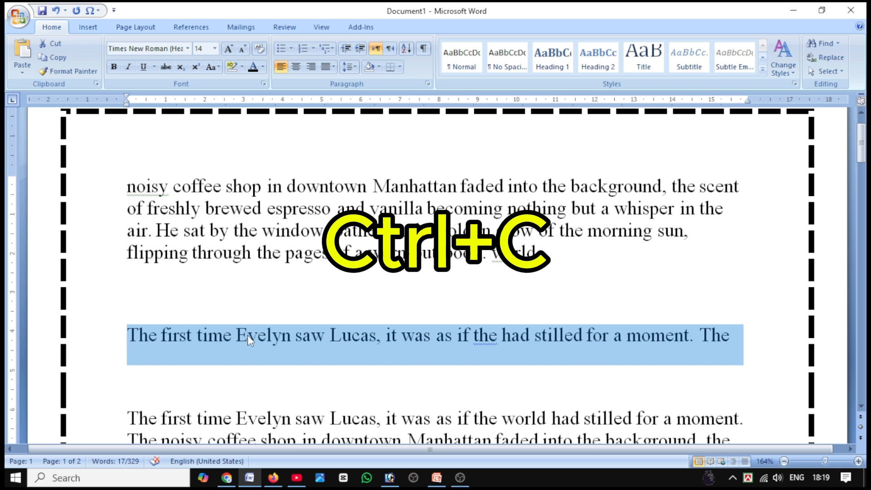
{"action": "right_click", "coordinate": [254, 376]}
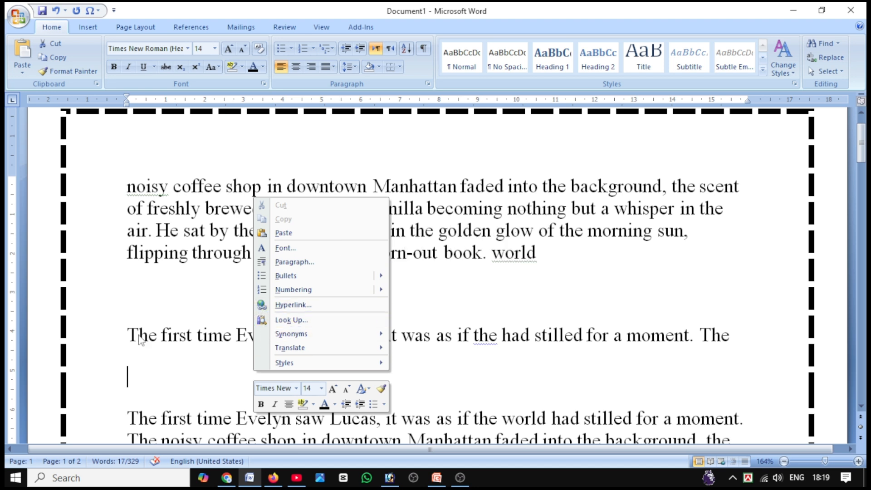
{"action": "left_click_drag", "start_coordinate": [131, 336], "coordinate": [779, 326]}
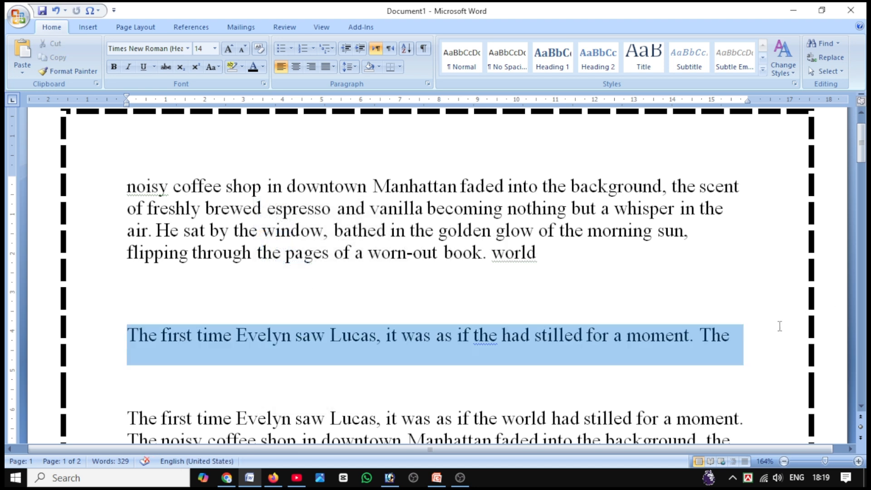
{"action": "right_click", "coordinate": [624, 345]}
{"action": "left_click", "coordinate": [649, 196]}
{"action": "left_click", "coordinate": [222, 381]}
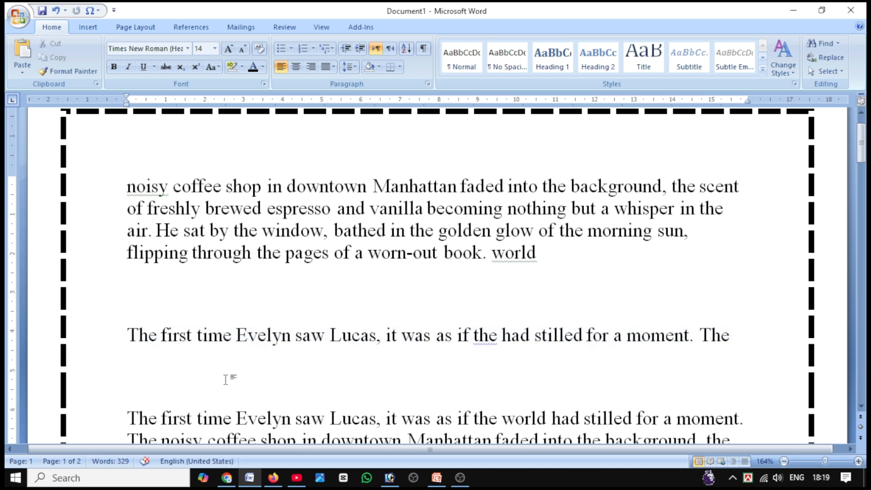
{"action": "right_click", "coordinate": [224, 380]}
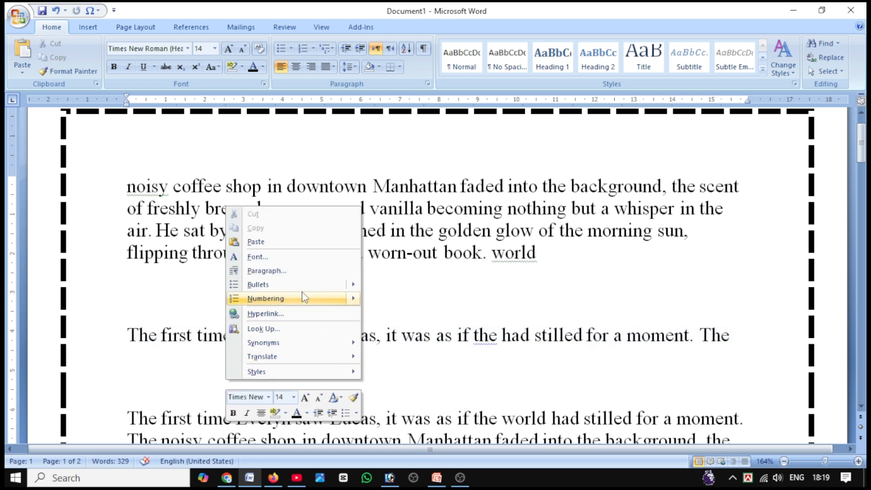
{"action": "left_click", "coordinate": [270, 243]}
{"action": "scroll", "coordinate": [453, 390], "scroll_direction": "down", "scroll_amount": 1}
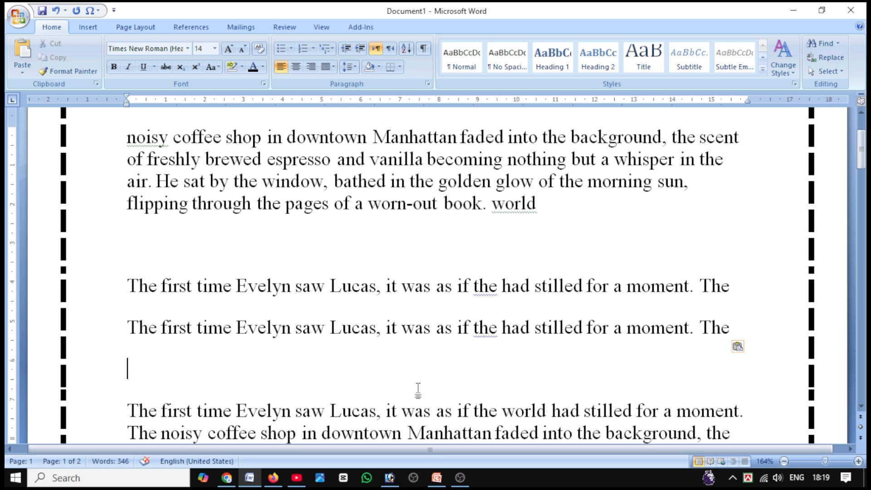
Cut the word "world" from the end of the first paragraph and paste it after "saw" in the duplicated line.
{"action": "scroll", "coordinate": [472, 377], "scroll_direction": "up", "scroll_amount": 1}
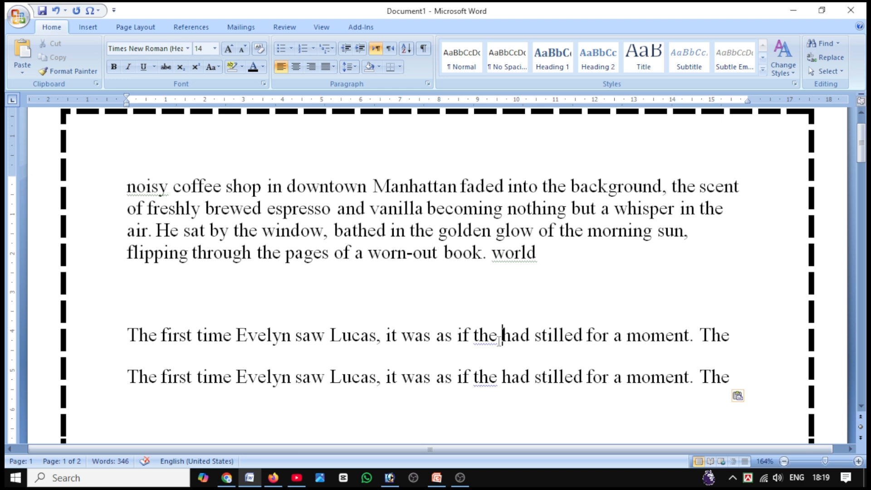
{"action": "left_click_drag", "start_coordinate": [539, 252], "coordinate": [496, 257]}
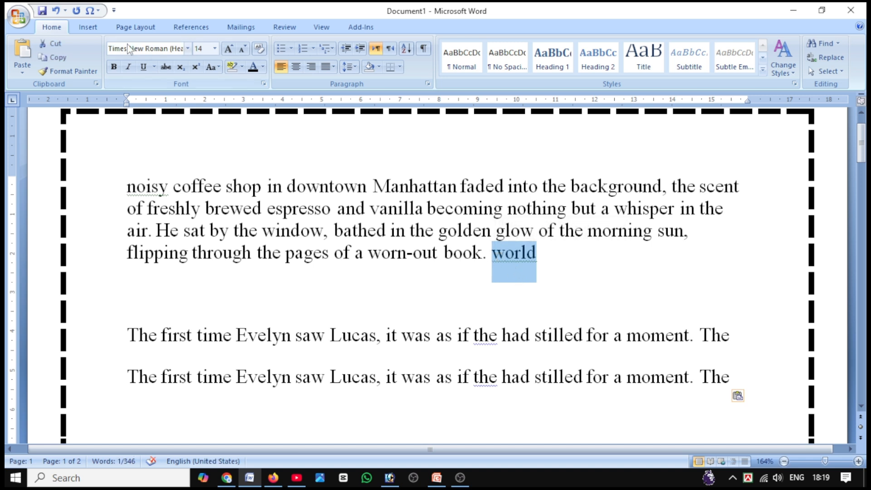
{"action": "left_click", "coordinate": [50, 43]}
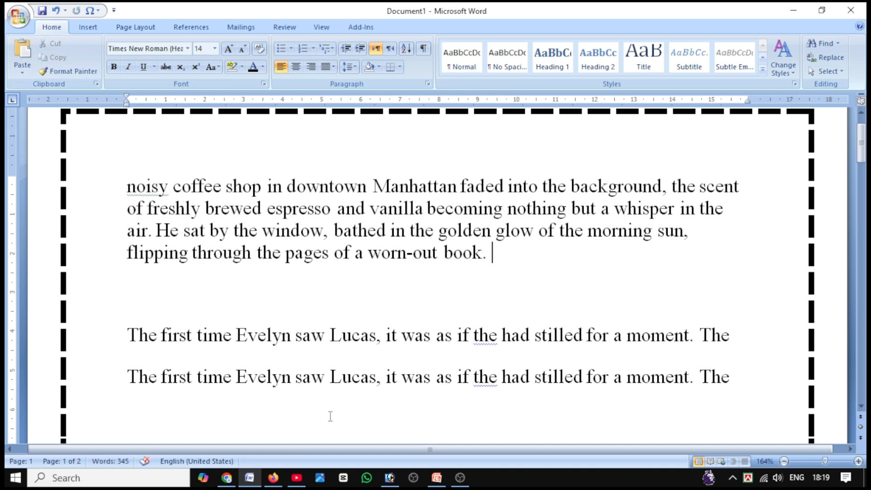
{"action": "left_click", "coordinate": [312, 384]}
{"action": "key", "text": "ctrl+v"}
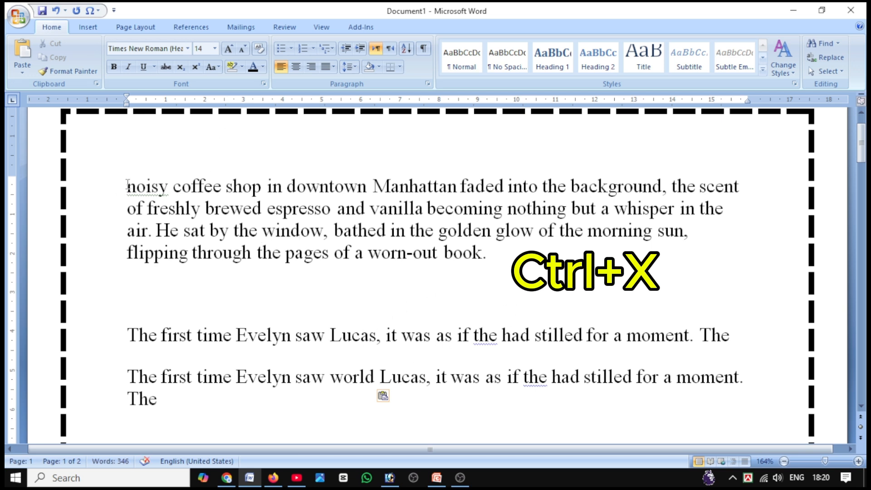
Select all the text in the document, cut it, and paste it back onto the emptied page.
{"action": "left_click_drag", "start_coordinate": [128, 186], "coordinate": [340, 235]}
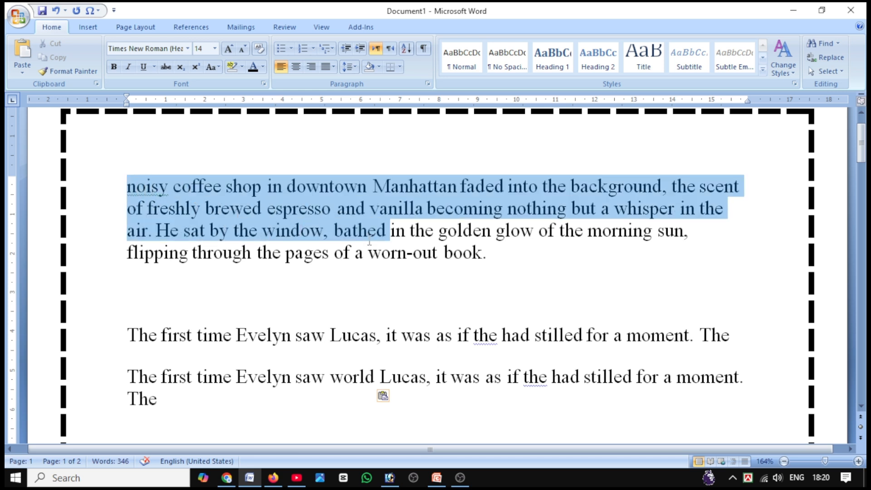
{"action": "key", "text": "Left"}
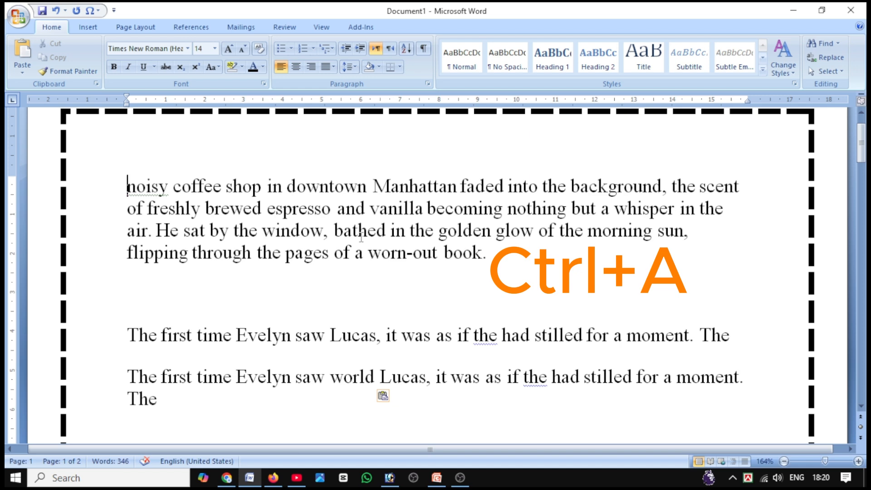
{"action": "key", "text": "ctrl+a"}
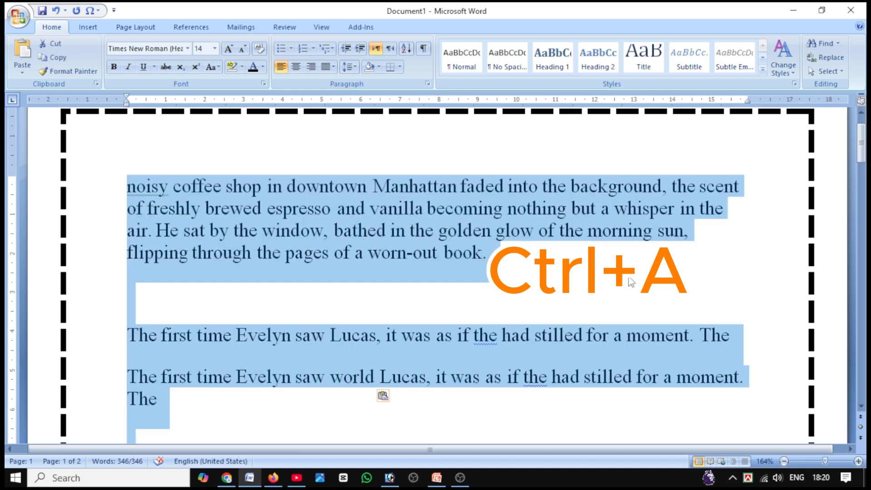
{"action": "scroll", "coordinate": [550, 282], "scroll_direction": "down", "scroll_amount": 4}
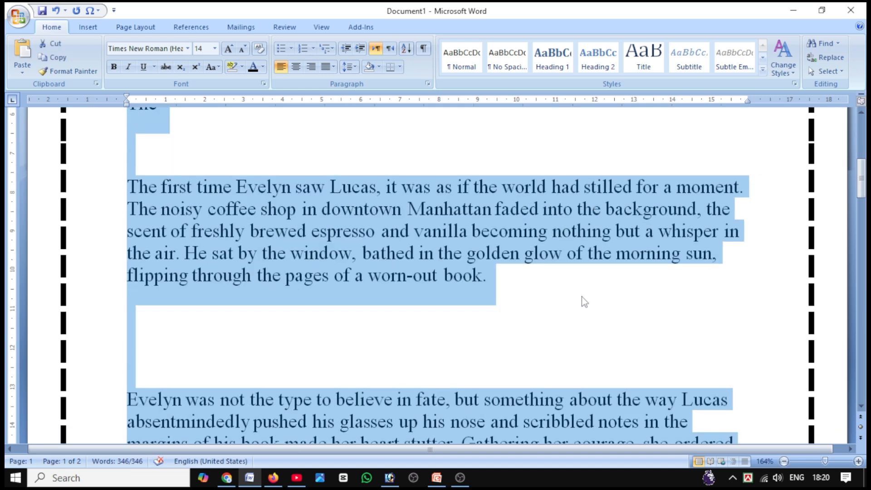
{"action": "scroll", "coordinate": [583, 297], "scroll_direction": "down", "scroll_amount": 2}
{"action": "scroll", "coordinate": [583, 301], "scroll_direction": "up", "scroll_amount": 6}
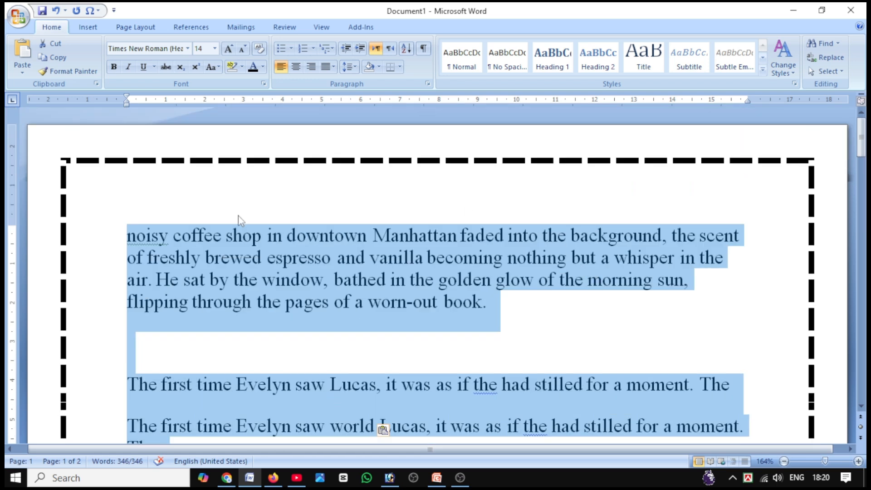
{"action": "left_click", "coordinate": [53, 43]}
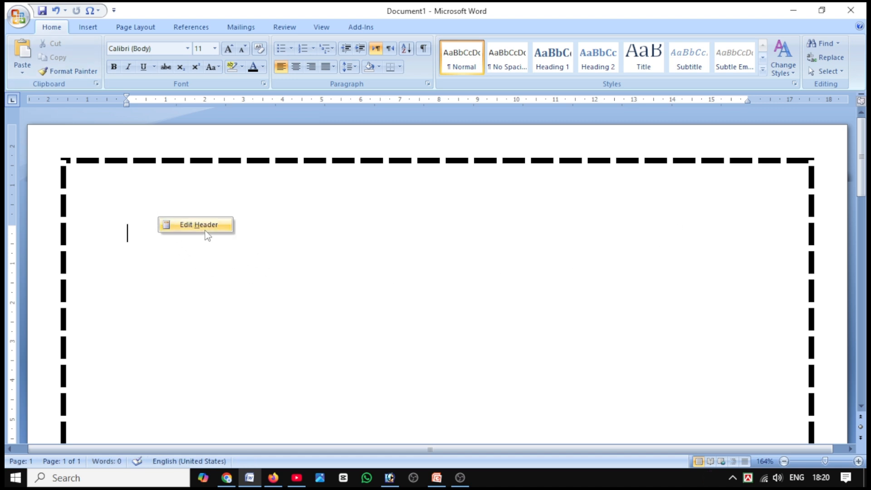
{"action": "right_click", "coordinate": [171, 254]}
{"action": "left_click", "coordinate": [190, 286]}
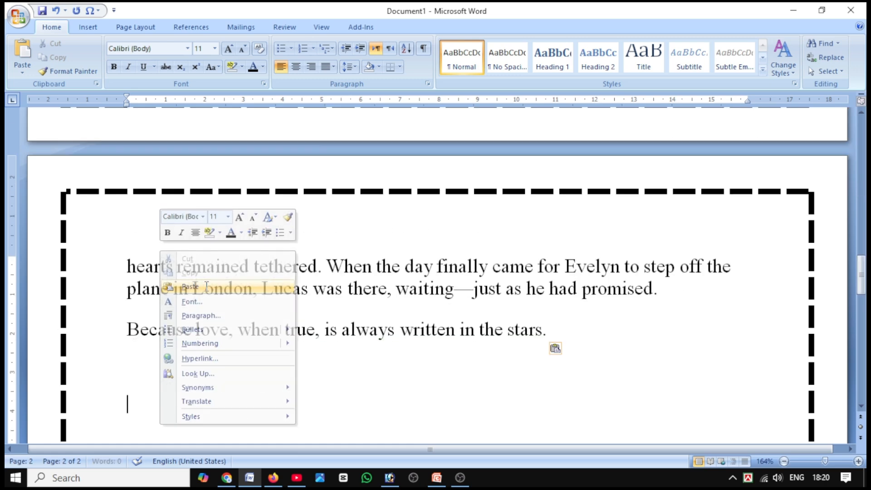
{"action": "scroll", "coordinate": [429, 316], "scroll_direction": "up", "scroll_amount": 10}
{"action": "scroll", "coordinate": [430, 316], "scroll_direction": "up", "scroll_amount": 5}
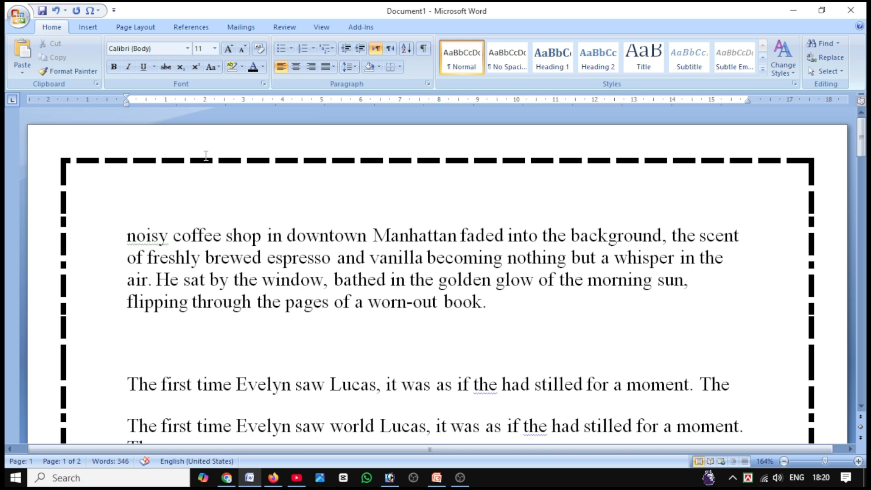
Select the first paragraph, browse the available fonts, and apply Times New Roman (Headings).
{"action": "left_click", "coordinate": [188, 48]}
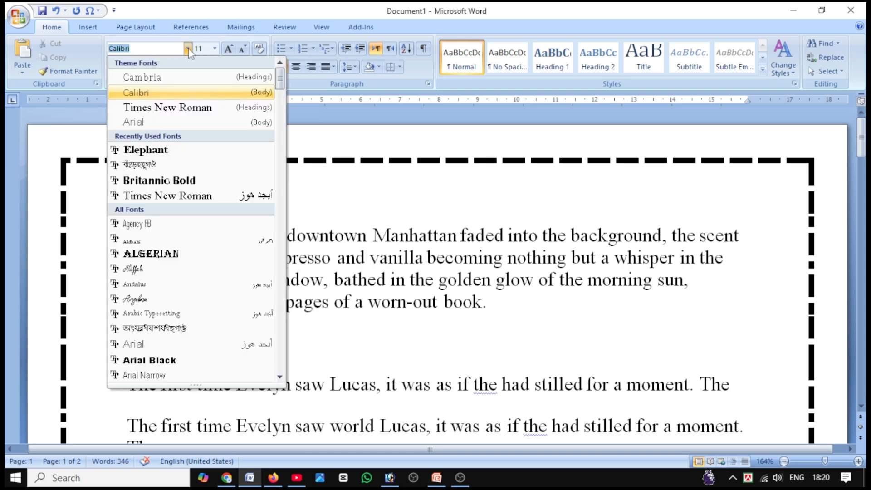
{"action": "left_click", "coordinate": [188, 48]}
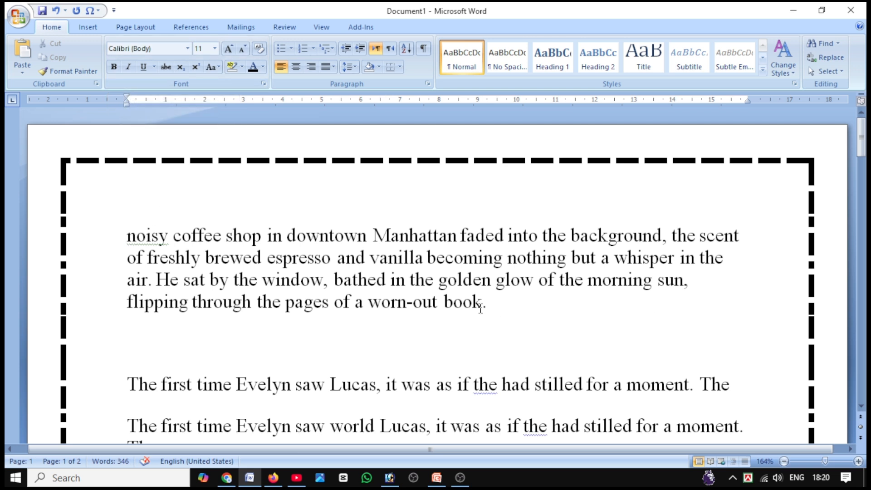
{"action": "left_click_drag", "start_coordinate": [481, 307], "coordinate": [120, 235]}
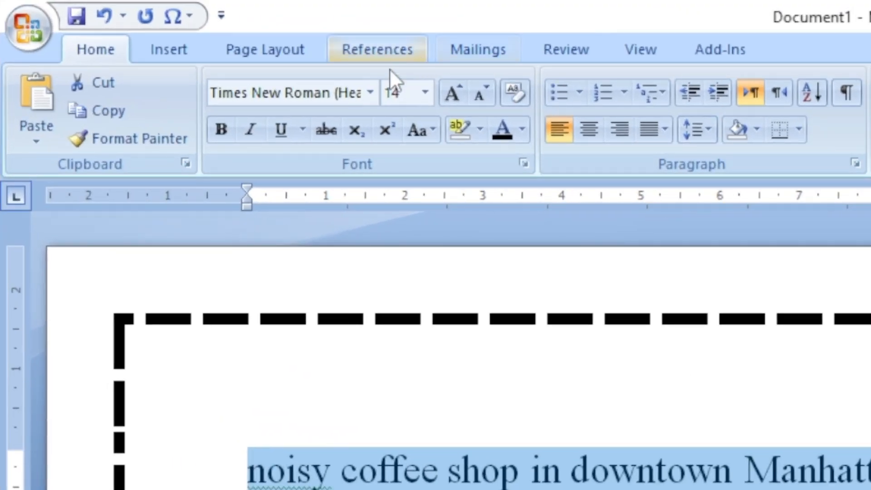
{"action": "left_click", "coordinate": [371, 93]}
{"action": "scroll", "coordinate": [350, 426], "scroll_direction": "down", "scroll_amount": 15}
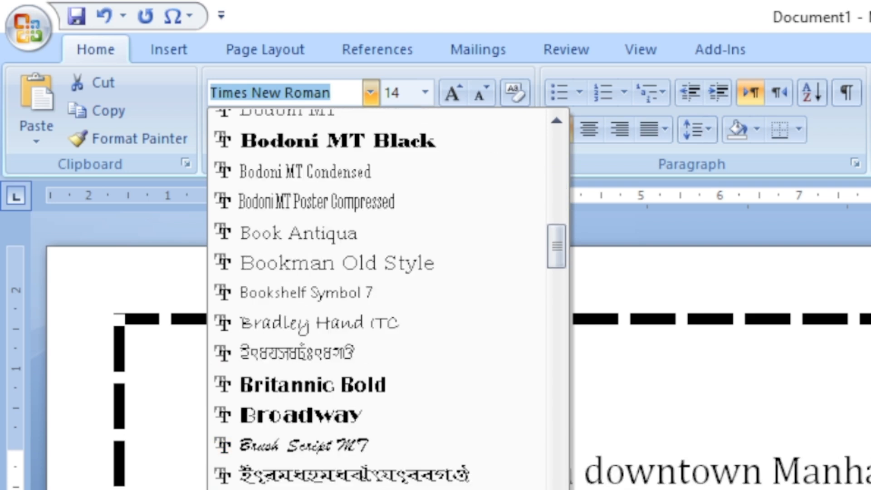
{"action": "scroll", "coordinate": [377, 299], "scroll_direction": "down", "scroll_amount": 4}
{"action": "scroll", "coordinate": [339, 418], "scroll_direction": "up", "scroll_amount": 20}
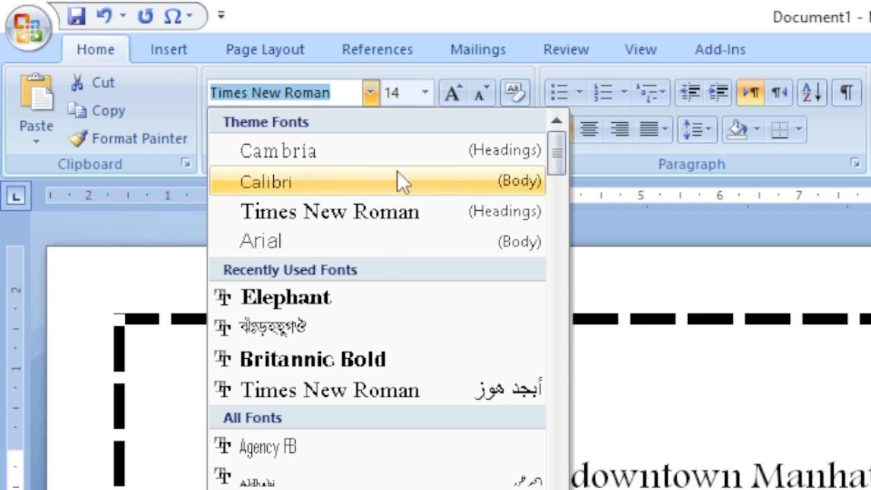
{"action": "left_click", "coordinate": [359, 209]}
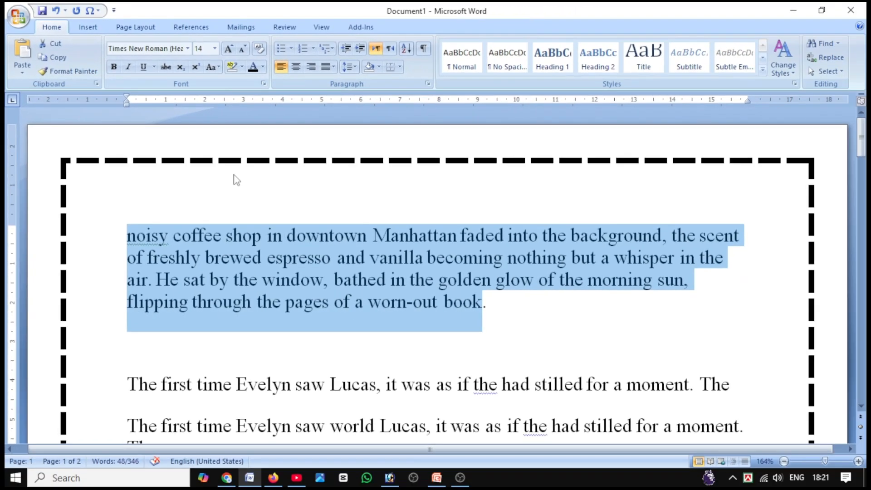
Break the first paragraph after "faded" so that "noisy coffee shop in downtown Manhattan faded" stands on its own line.
{"action": "left_click", "coordinate": [227, 241]}
{"action": "left_click_drag", "start_coordinate": [128, 235], "coordinate": [504, 240]}
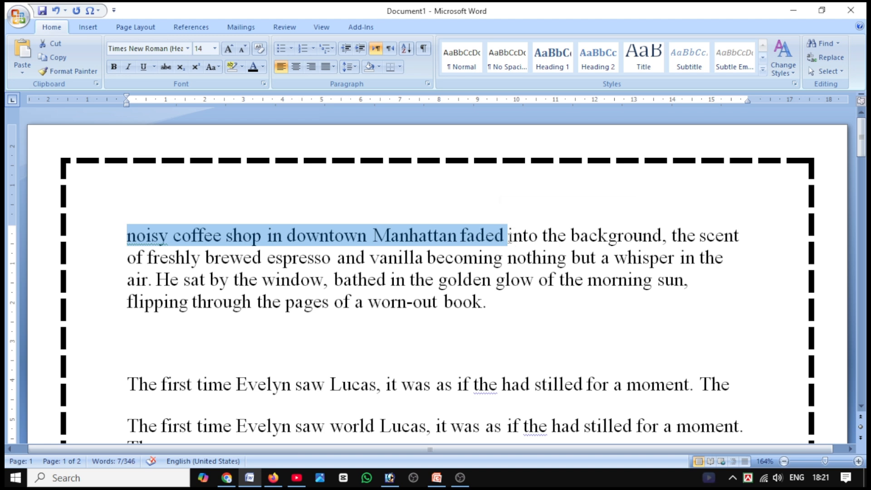
{"action": "left_click", "coordinate": [508, 240]}
{"action": "key", "text": "Return"}
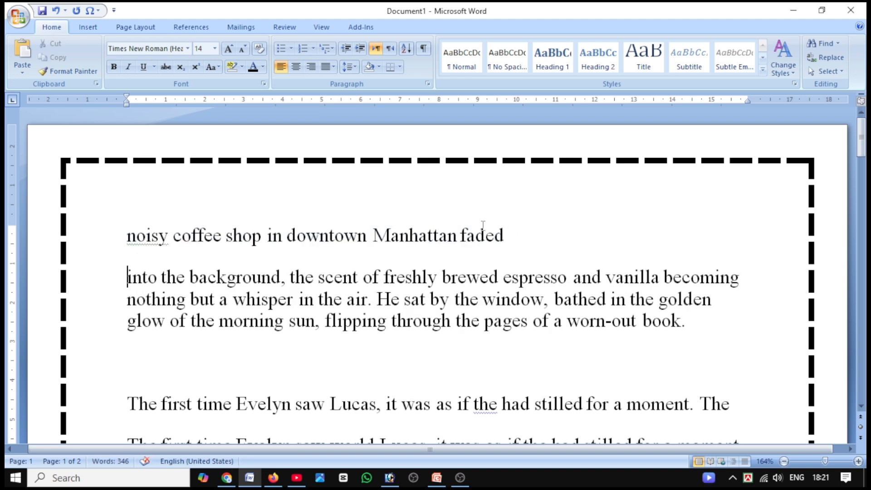
Try bold on the line "noisy coffee shop in downtown Manhattan faded" and turn it off again.
{"action": "left_click_drag", "start_coordinate": [513, 236], "coordinate": [167, 234]}
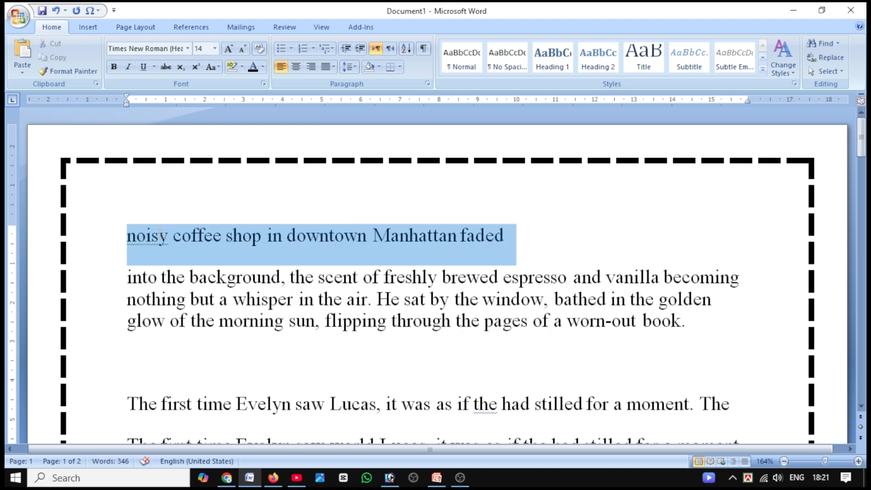
{"action": "left_click", "coordinate": [130, 243]}
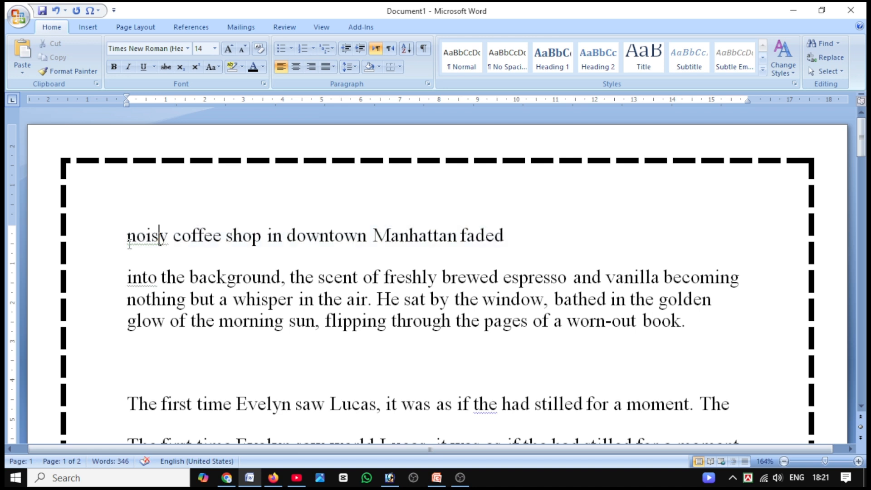
{"action": "left_click_drag", "start_coordinate": [130, 244], "coordinate": [303, 244]}
{"action": "left_click_drag", "start_coordinate": [403, 245], "coordinate": [464, 251]}
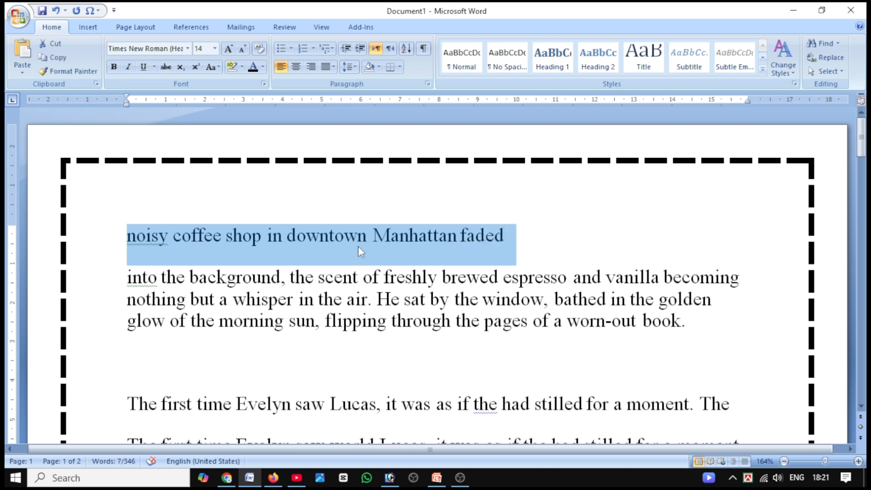
{"action": "left_click", "coordinate": [114, 66]}
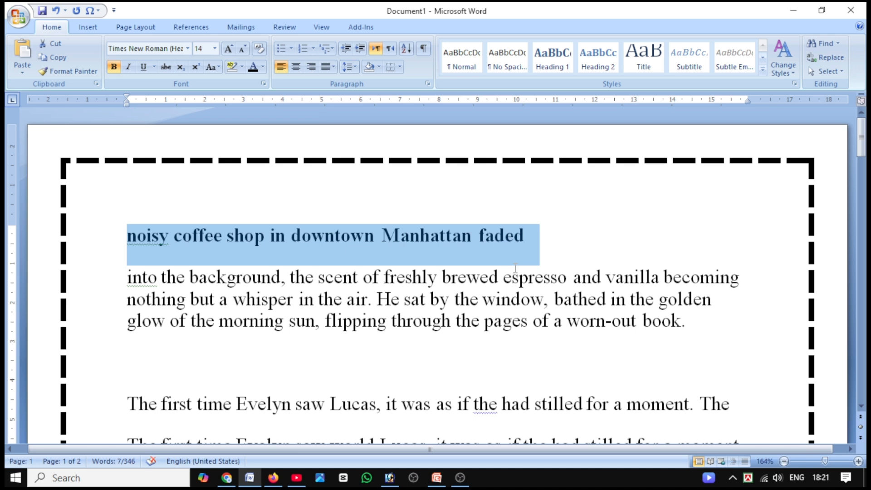
{"action": "left_click_drag", "start_coordinate": [577, 233], "coordinate": [127, 235]}
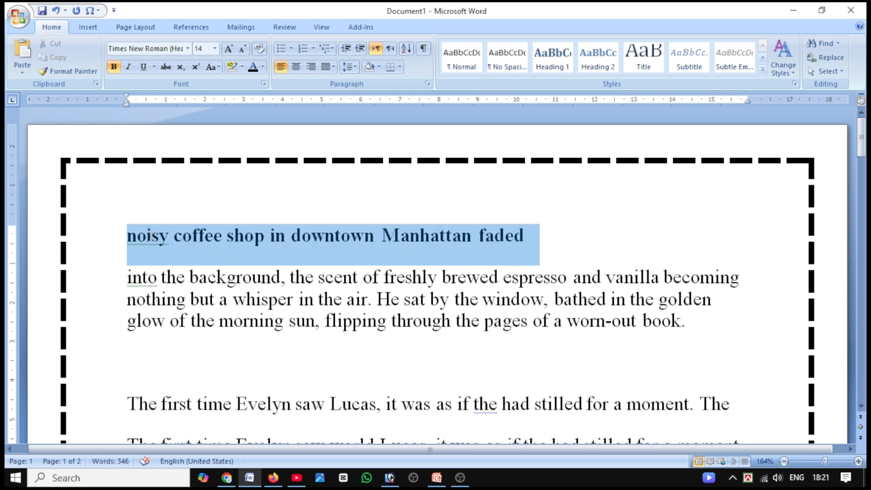
{"action": "left_click", "coordinate": [114, 67]}
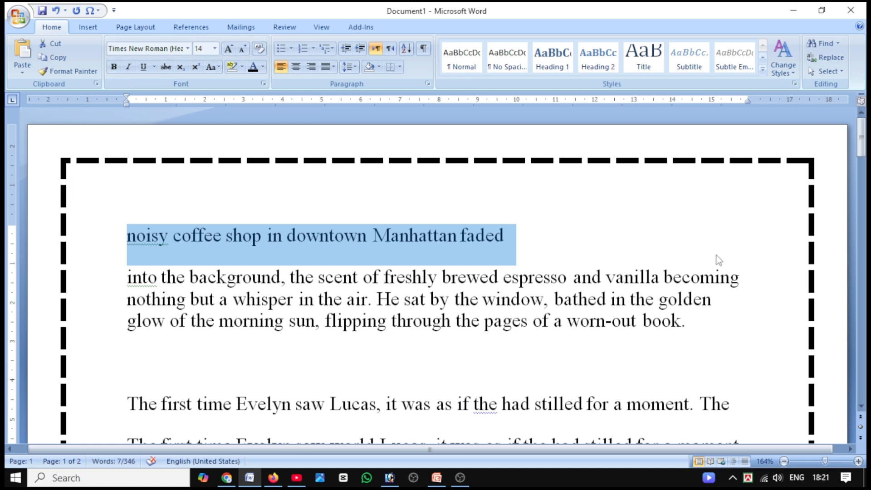
{"action": "left_click", "coordinate": [564, 250]}
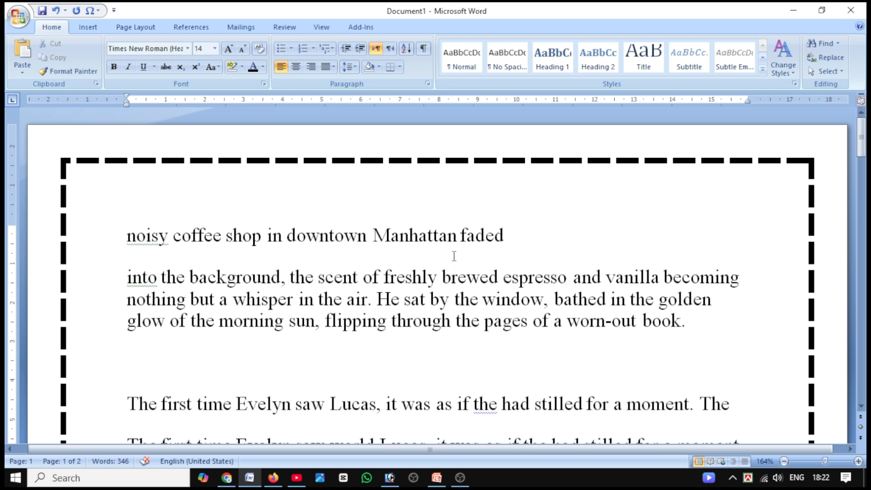
Format the line "noisy coffee shop in downtown Manhattan faded" as bold and italic.
{"action": "left_click_drag", "start_coordinate": [511, 241], "coordinate": [129, 243]}
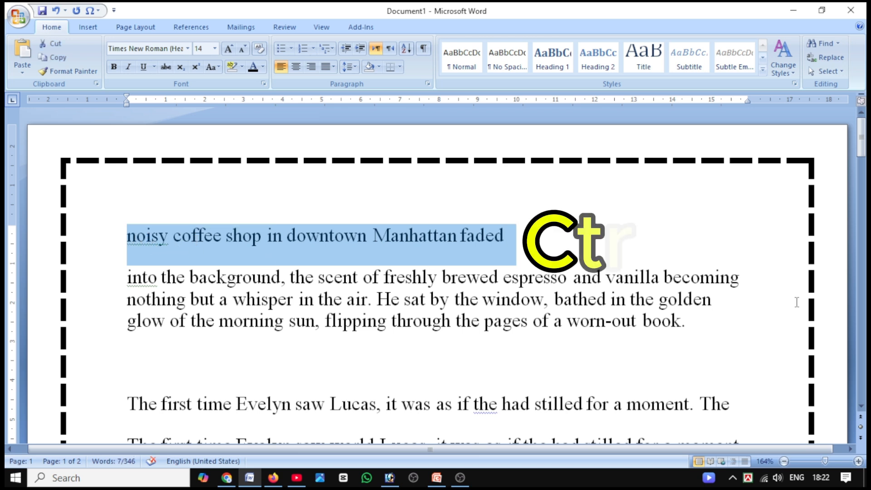
{"action": "key", "text": "ctrl+b"}
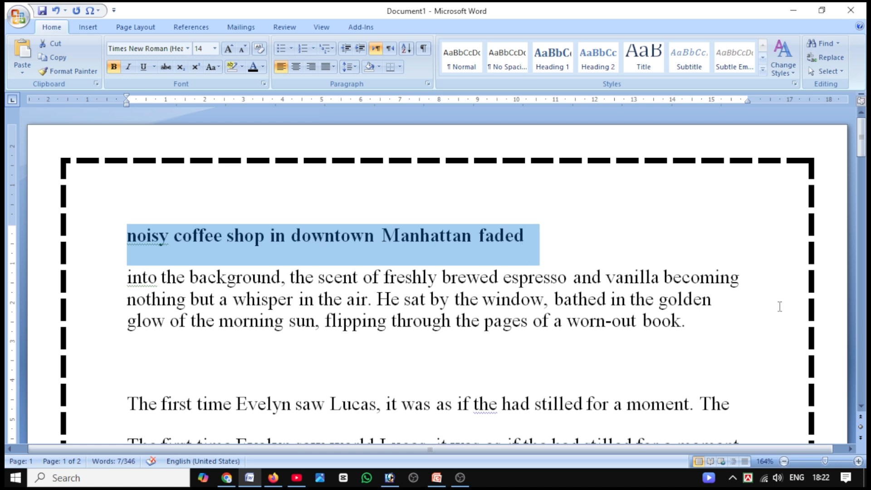
{"action": "left_click", "coordinate": [544, 239]}
{"action": "left_click_drag", "start_coordinate": [536, 242], "coordinate": [127, 238]}
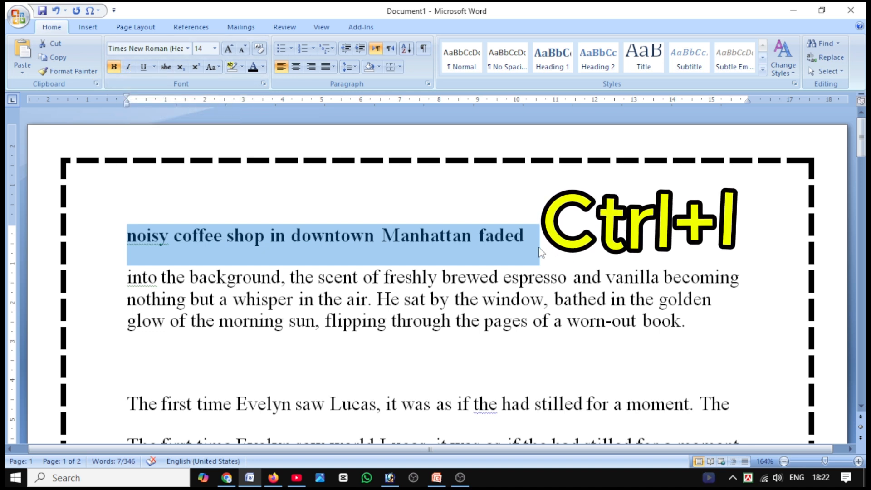
{"action": "key", "text": "ctrl+i"}
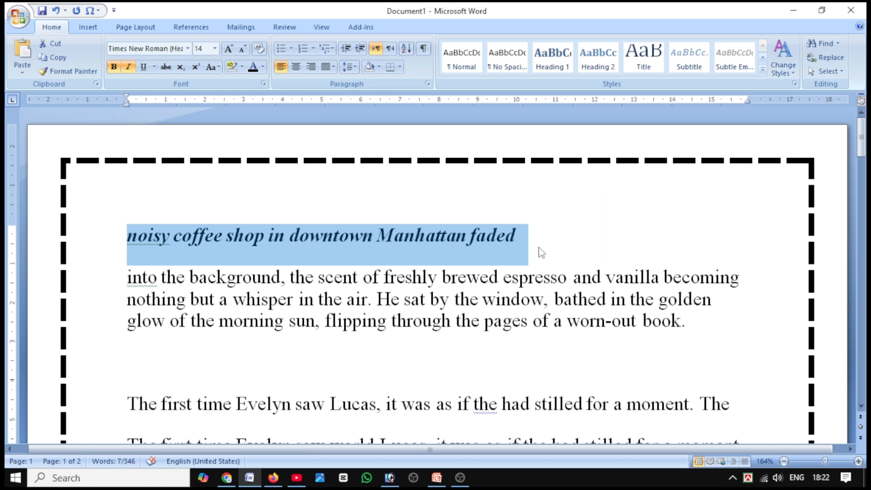
{"action": "left_click", "coordinate": [129, 69]}
{"action": "left_click", "coordinate": [129, 70]}
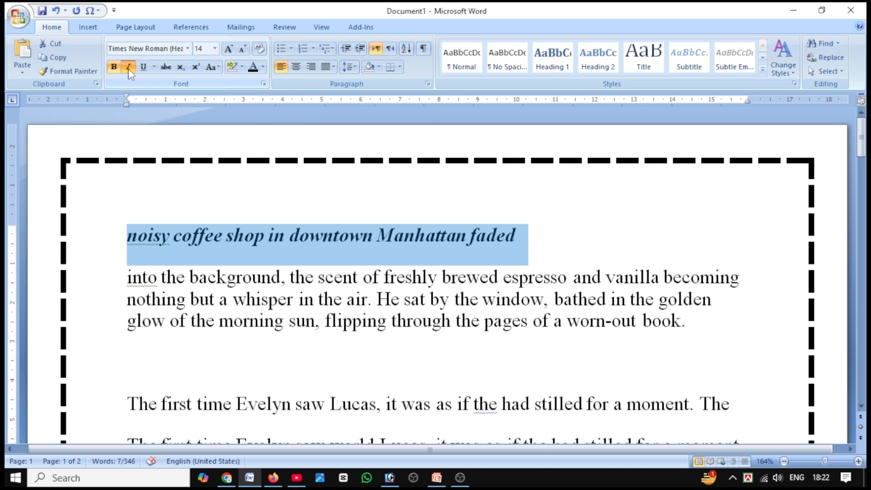
Remove the words before the comma in the upper "The first time" line and paste the clipboard text on the blank line above.
{"action": "left_click", "coordinate": [459, 238]}
{"action": "scroll", "coordinate": [143, 331], "scroll_direction": "down", "scroll_amount": 2}
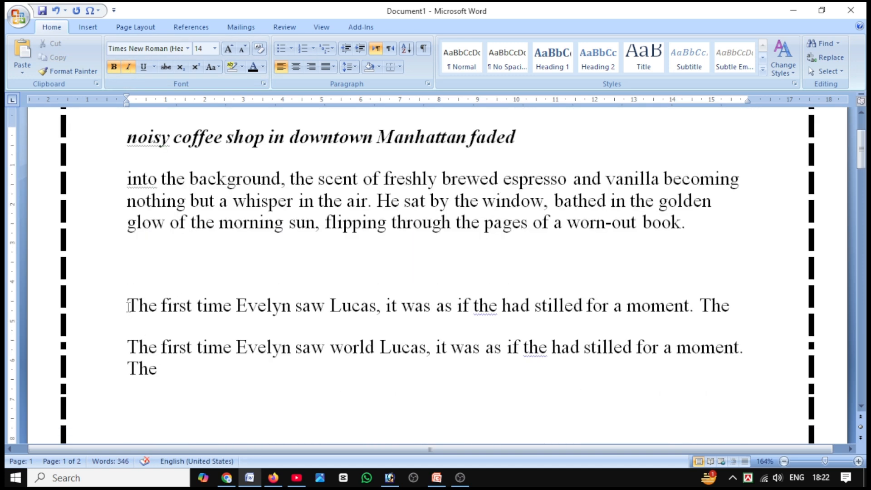
{"action": "left_click_drag", "start_coordinate": [127, 315], "coordinate": [377, 310]}
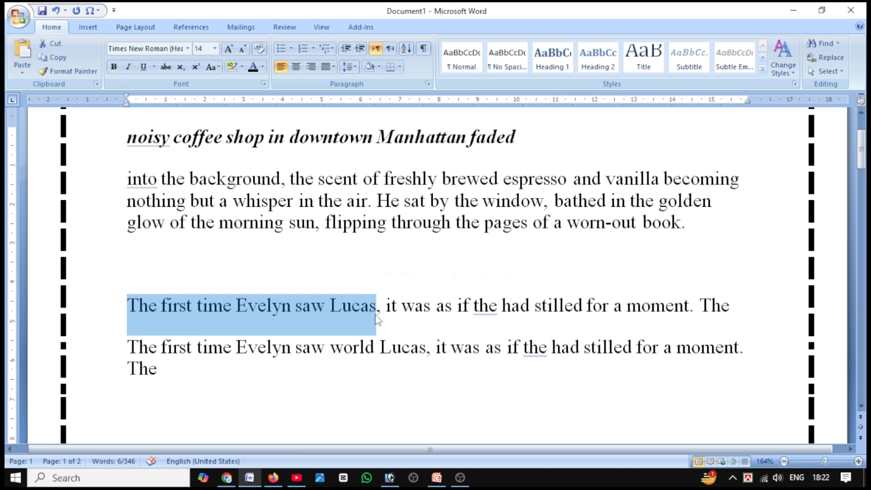
{"action": "key", "text": "ctrl+x"}
{"action": "left_click", "coordinate": [174, 284]}
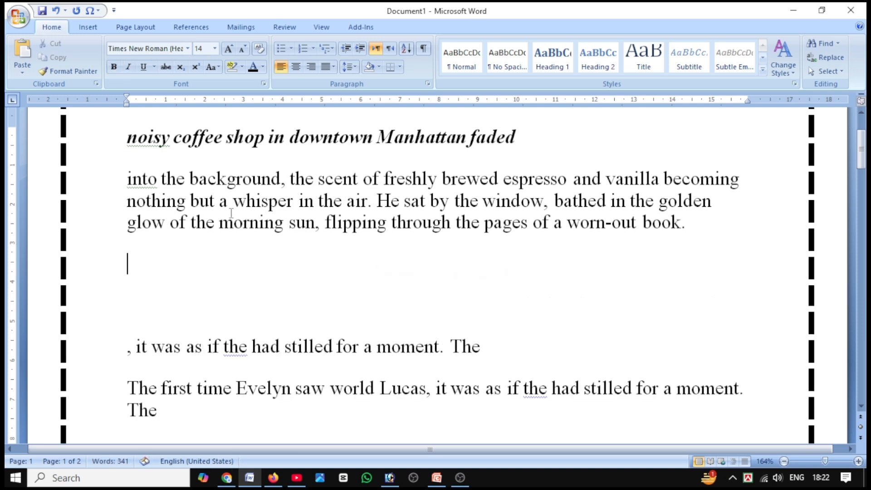
{"action": "scroll", "coordinate": [534, 257], "scroll_direction": "up", "scroll_amount": 1}
{"action": "right_click", "coordinate": [146, 317]}
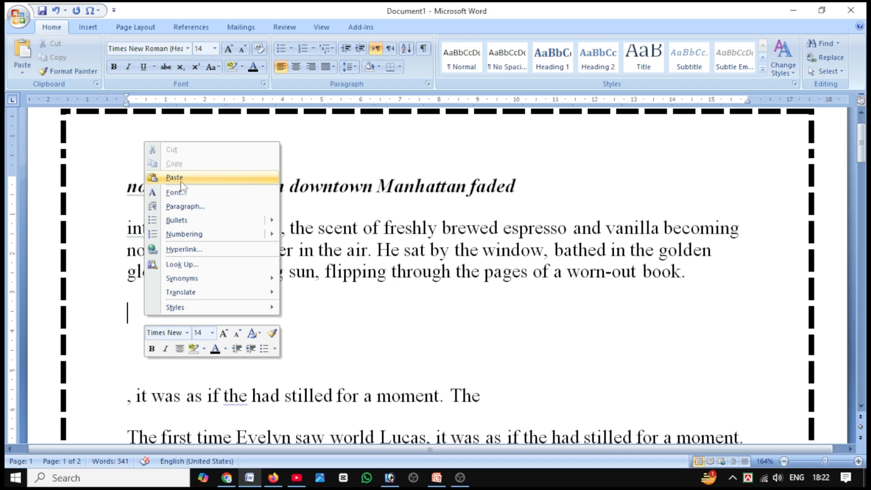
{"action": "left_click", "coordinate": [156, 177]}
Make the closing line "Because love, when true, is always written in the stars." bold and underlined.
{"action": "left_click_drag", "start_coordinate": [552, 326], "coordinate": [127, 323]}
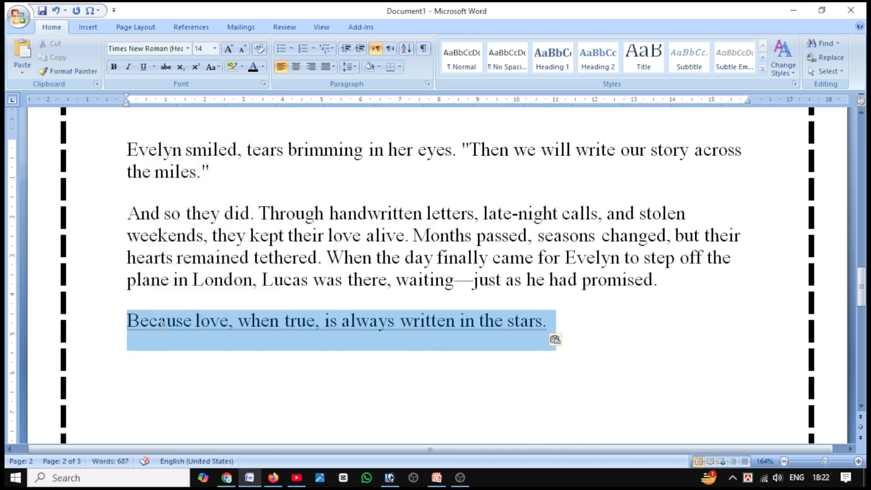
{"action": "key", "text": "ctrl+b"}
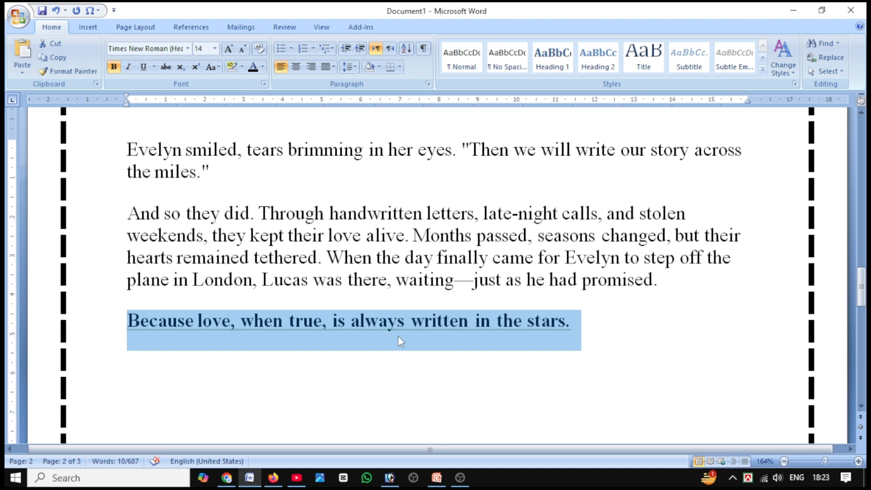
{"action": "key", "text": "ctrl+u"}
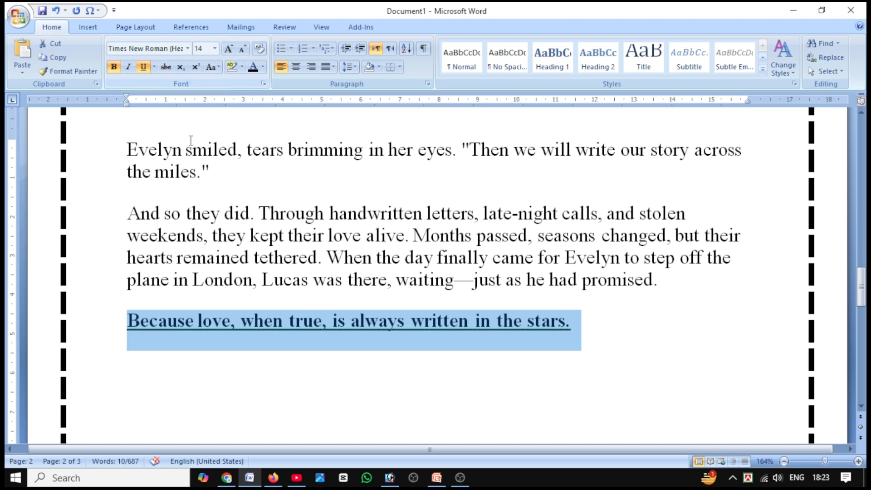
{"action": "left_click", "coordinate": [144, 69]}
{"action": "left_click", "coordinate": [144, 69]}
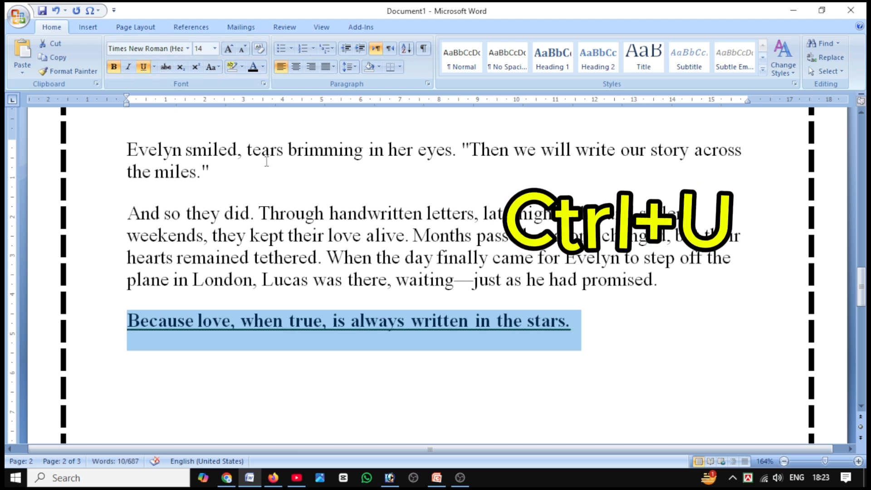
{"action": "left_click_drag", "start_coordinate": [572, 339], "coordinate": [159, 330]}
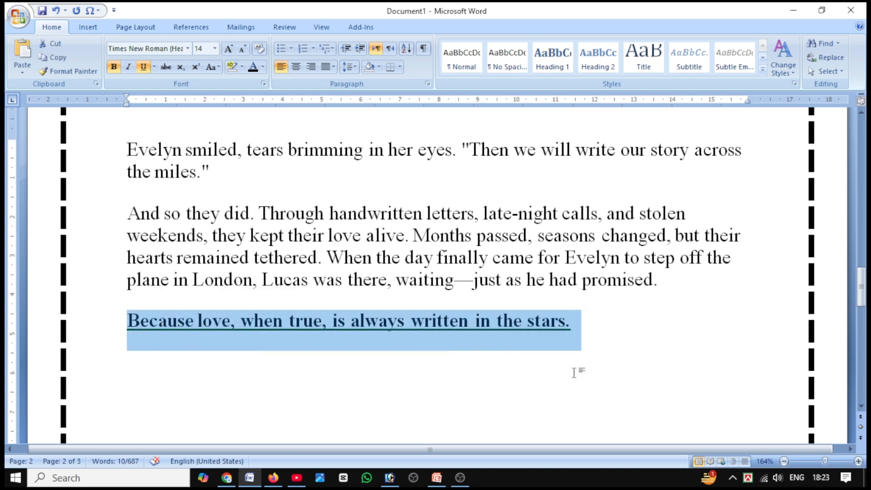
{"action": "left_click", "coordinate": [576, 344]}
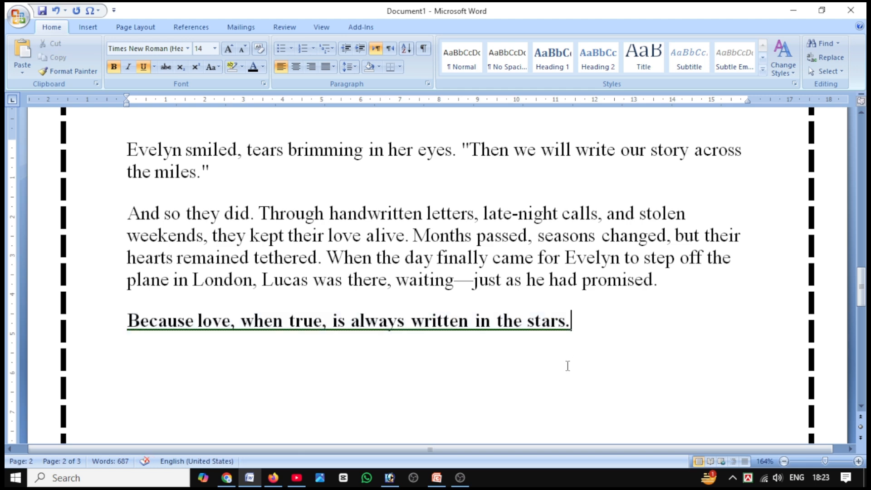
Try growing and shrinking the font of the two paragraphs above the bold closing line, through sizes 16 and 12 back to 14.
{"action": "scroll", "coordinate": [567, 365], "scroll_direction": "up", "scroll_amount": 1}
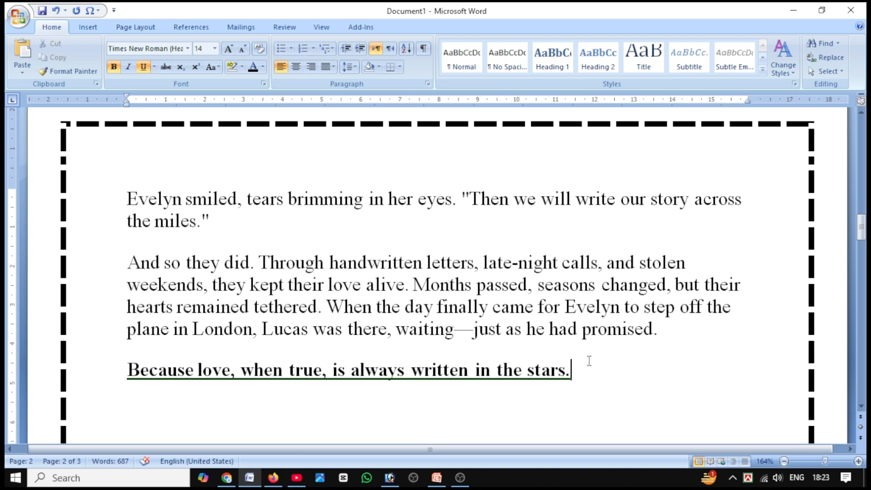
{"action": "left_click_drag", "start_coordinate": [655, 335], "coordinate": [128, 199]}
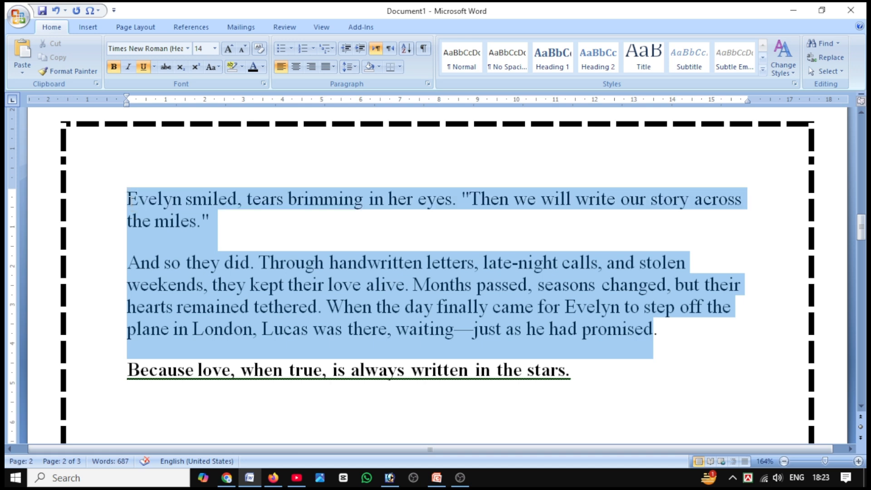
{"action": "left_click", "coordinate": [242, 51]}
{"action": "left_click", "coordinate": [230, 50]}
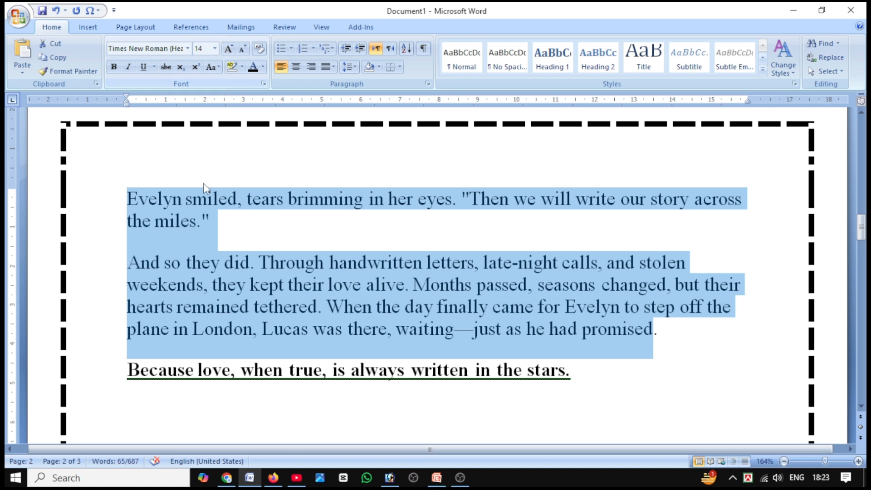
{"action": "left_click", "coordinate": [230, 50]}
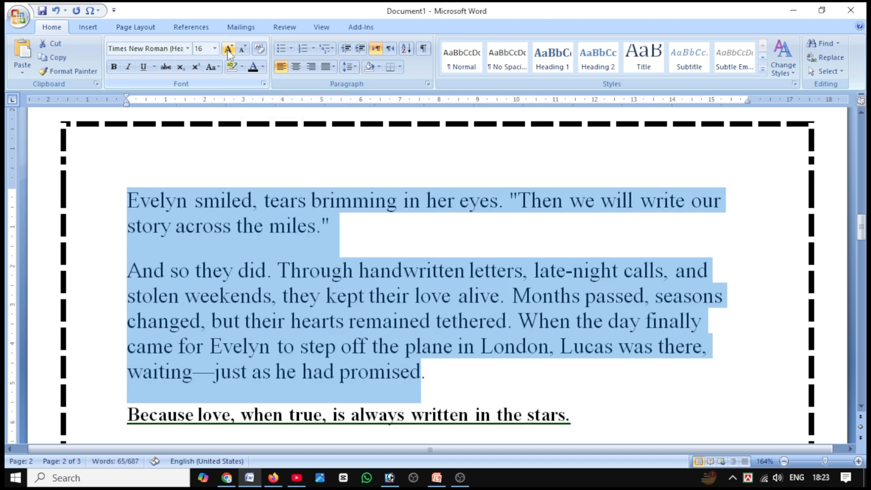
{"action": "left_click", "coordinate": [241, 53]}
{"action": "left_click", "coordinate": [242, 53]}
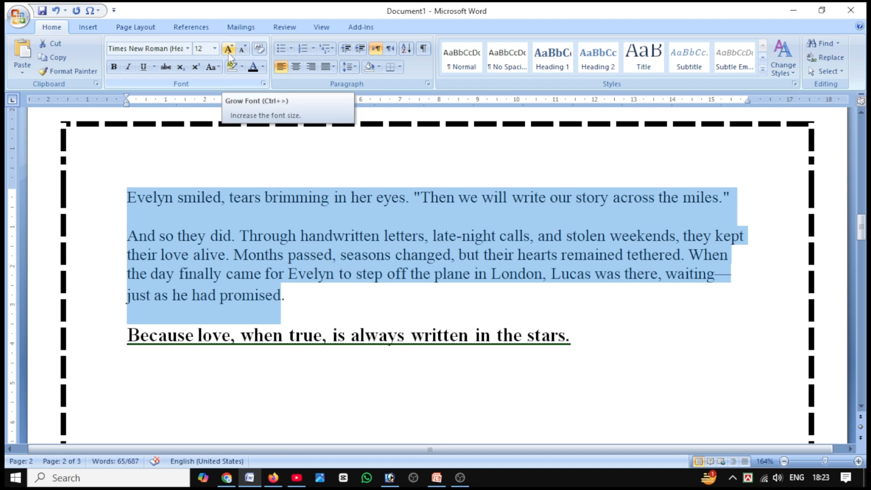
{"action": "left_click", "coordinate": [229, 50]}
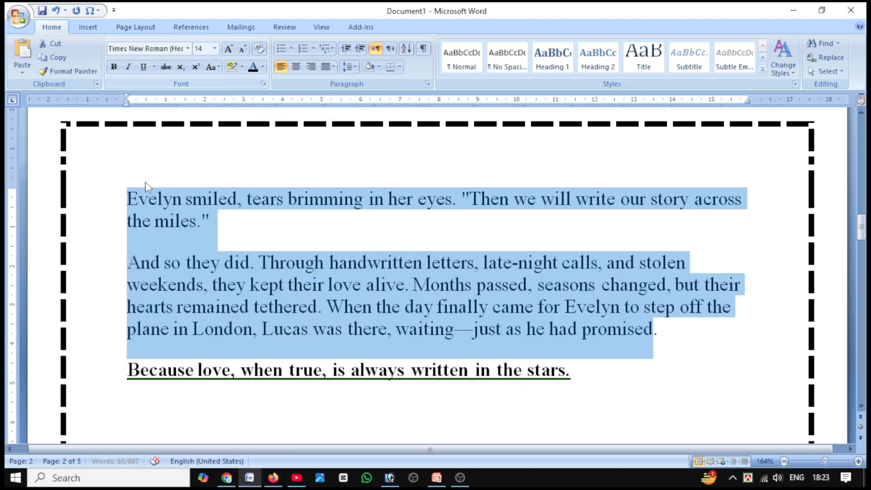
Insert a blank line above those two paragraphs and write "the" on it in font size 20.
{"action": "left_click", "coordinate": [130, 196]}
{"action": "key", "text": "Return"}
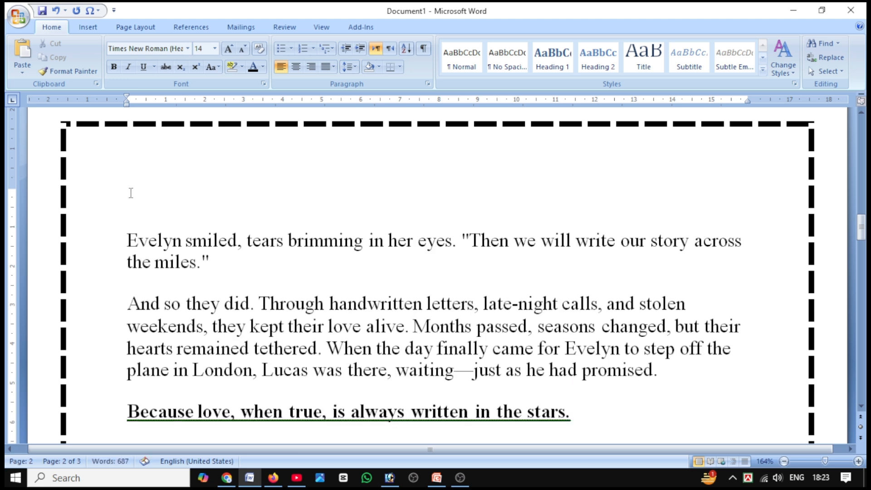
{"action": "left_click", "coordinate": [211, 52]}
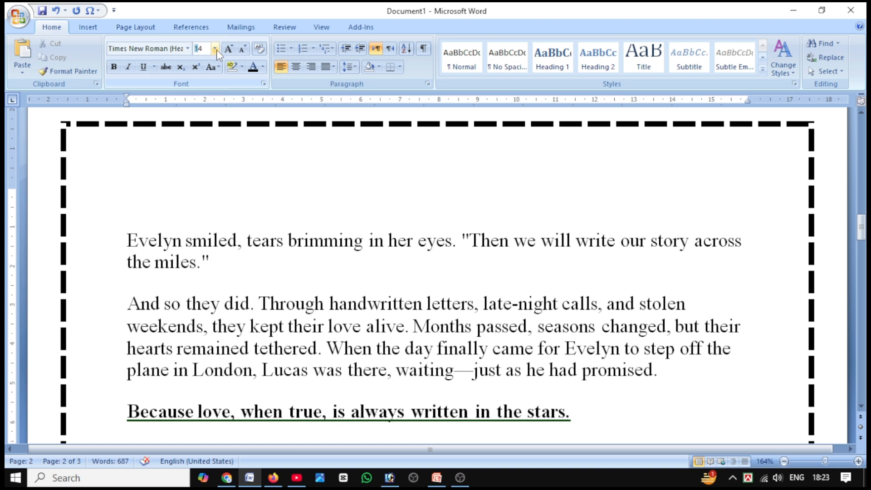
{"action": "left_click", "coordinate": [215, 49]}
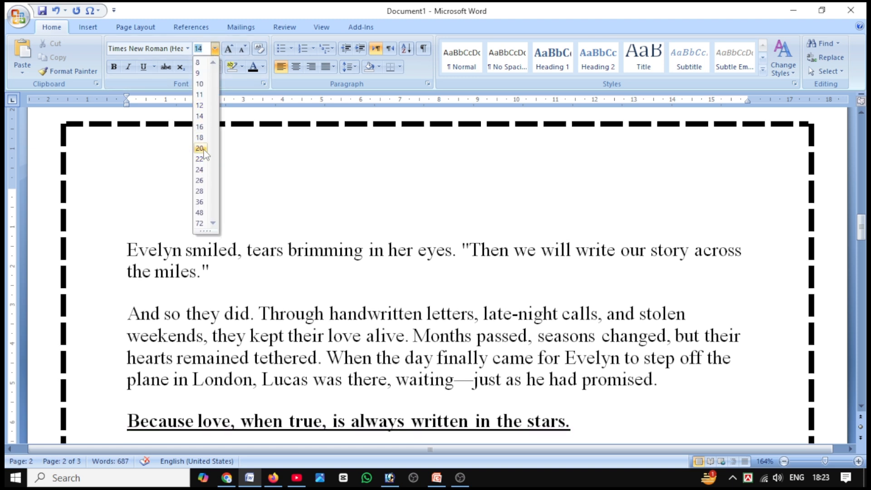
{"action": "left_click", "coordinate": [200, 148]}
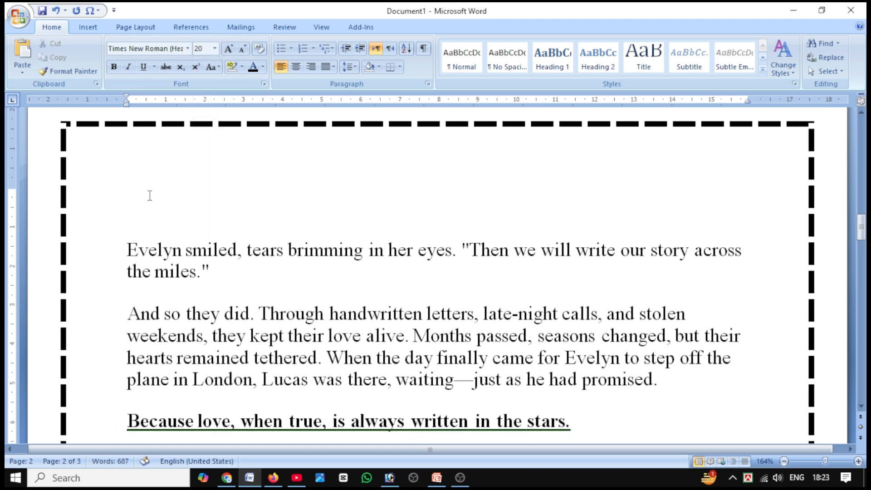
{"action": "type", "text": "thw"}
{"action": "key", "text": "BackSpace"}
{"action": "type", "text": "e"}
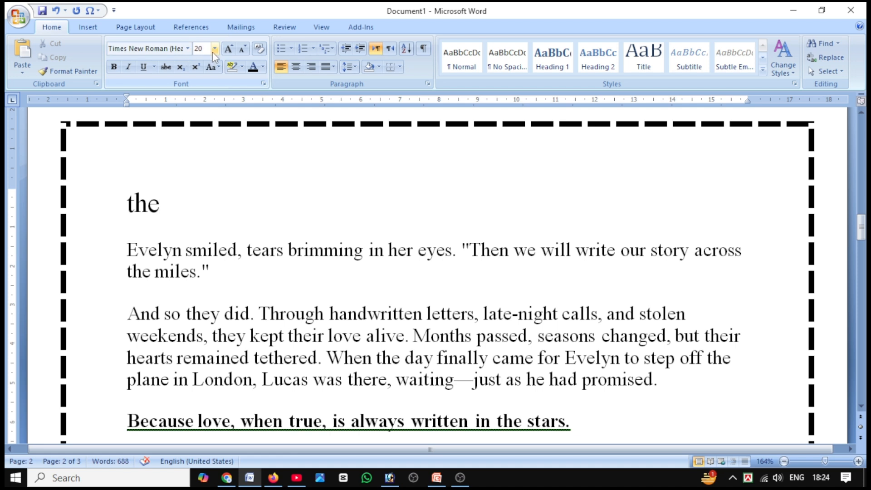
{"action": "left_click", "coordinate": [188, 49]}
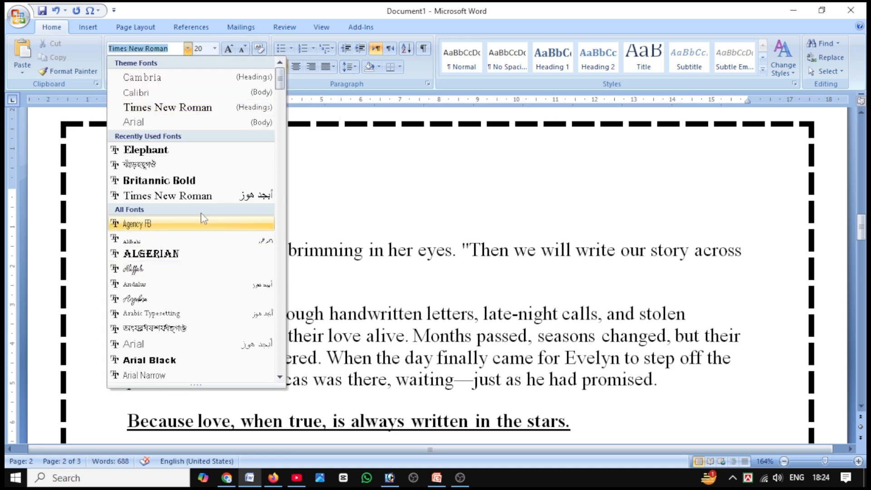
{"action": "left_click", "coordinate": [338, 179]}
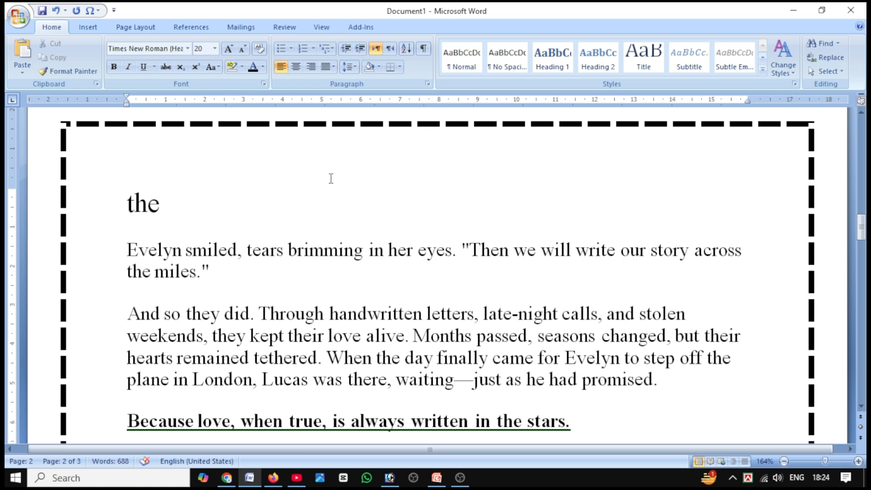